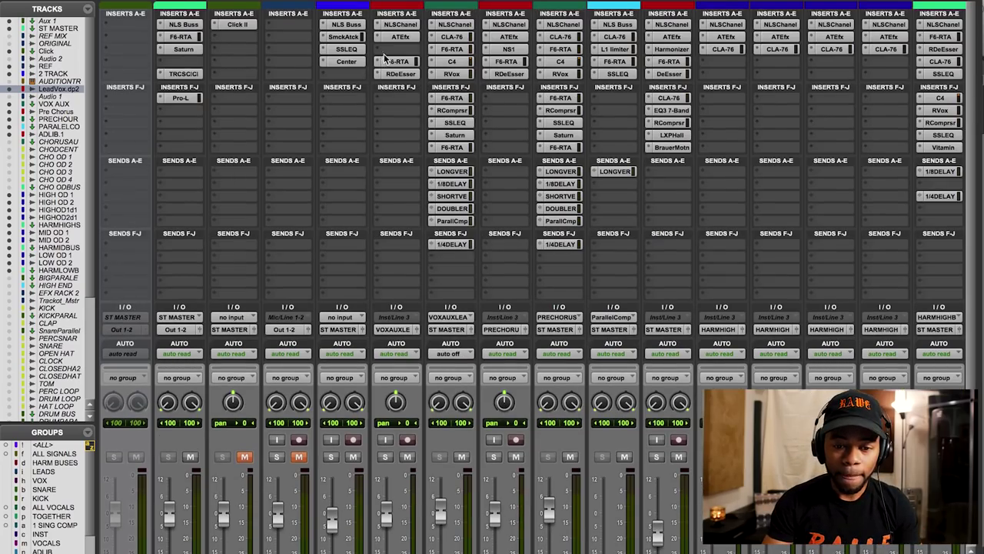
Open the Auto-Tune EFX 3 insert on the Lead Vox.dup2 track to review its key, scale and retune settings
scroll(389, 77, down, 5)
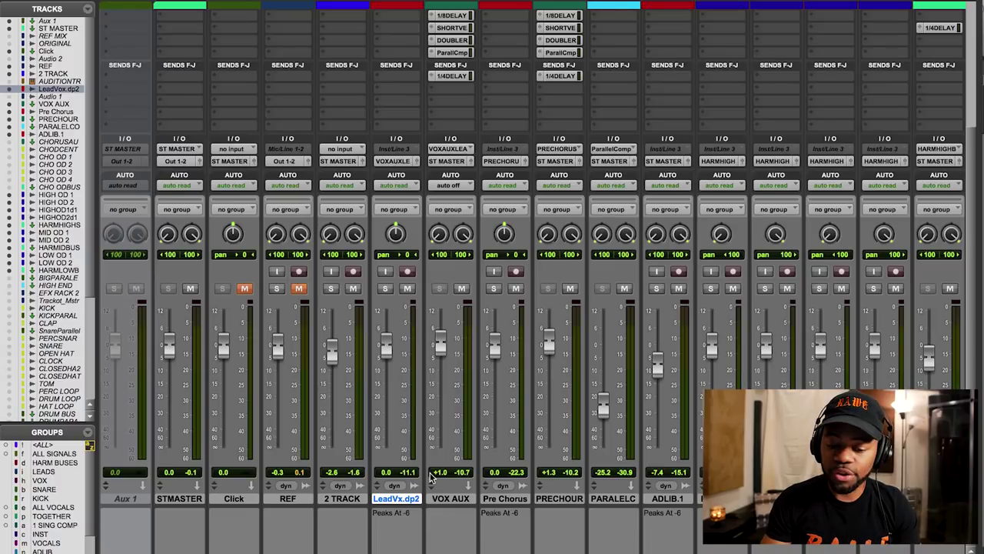
scroll(431, 478, up, 5)
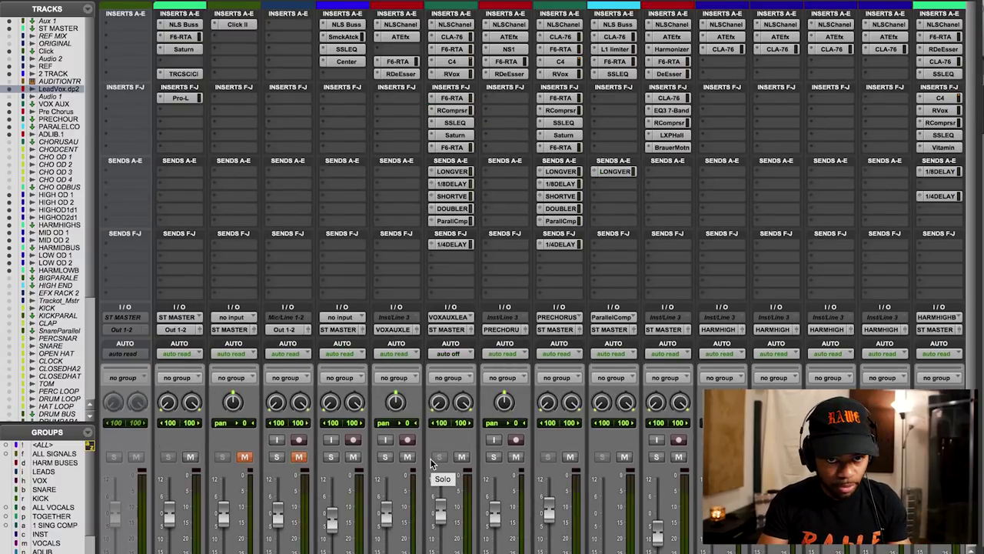
click(399, 39)
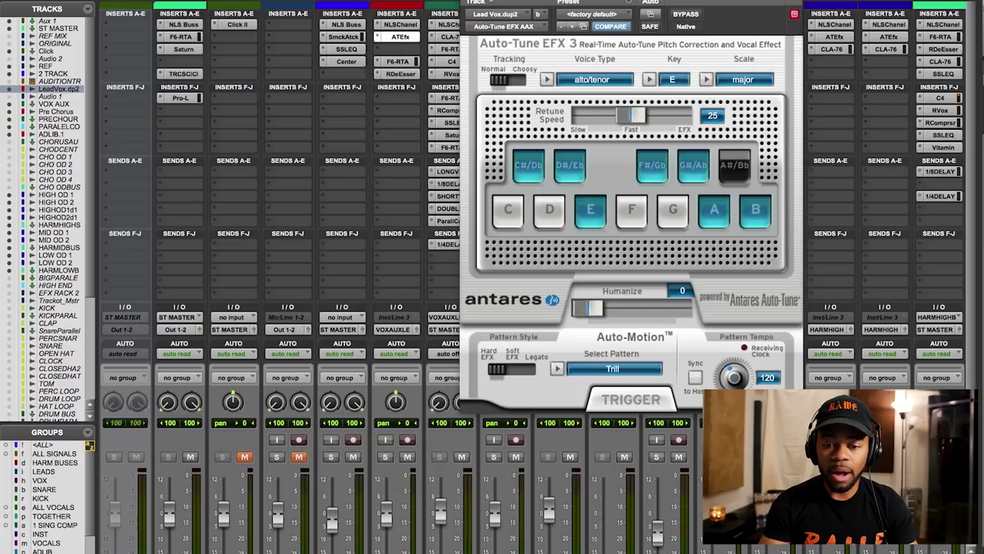
drag(630, 1, 636, 0)
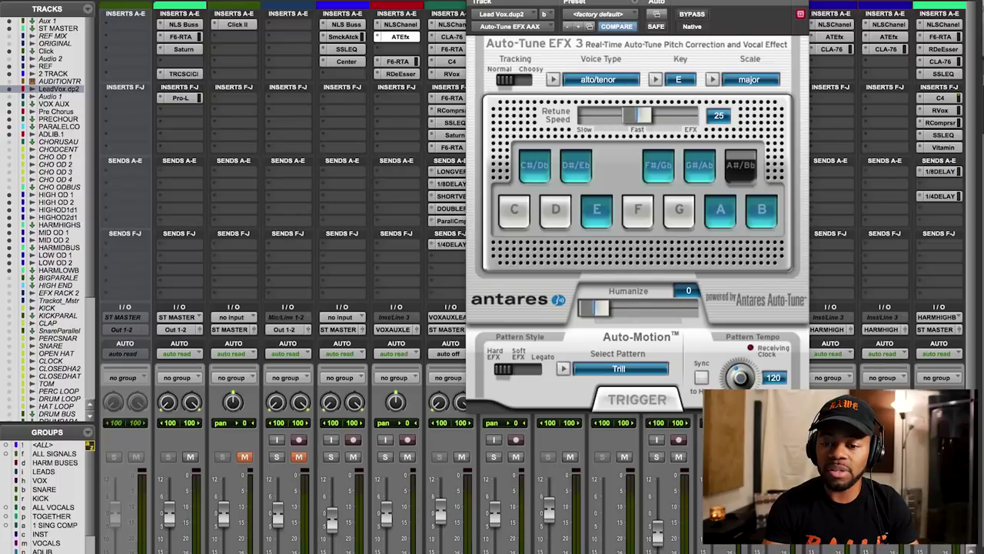
drag(638, 1, 540, 2)
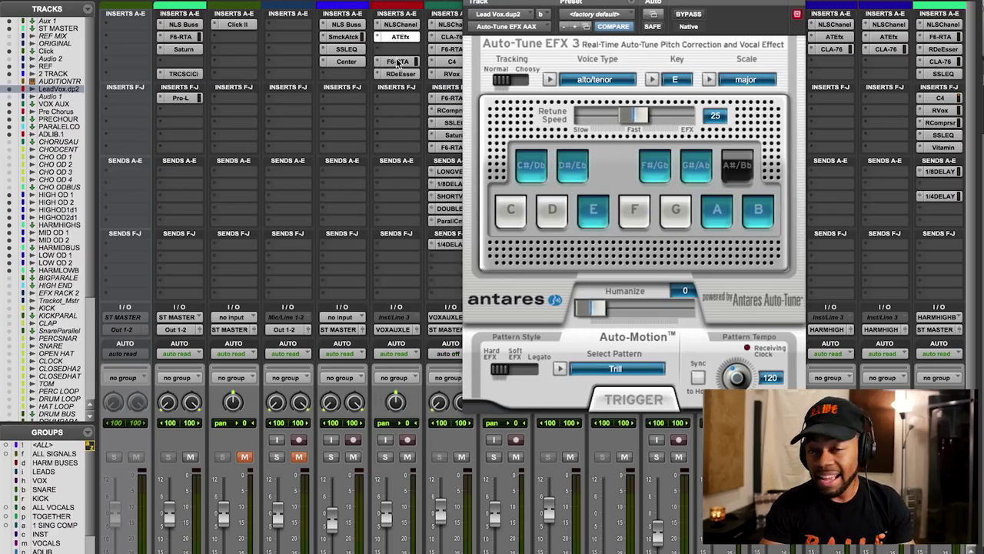
Open the F6-RTA equalizer on Lead Vox.dup2 and bypass all inserts and sends on VOX AUX
click(397, 61)
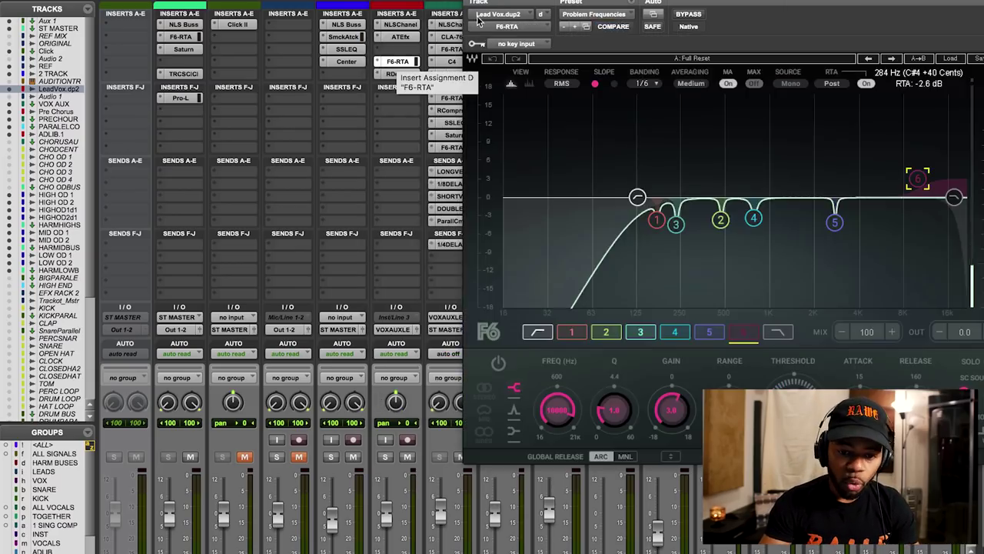
drag(510, 2, 240, 57)
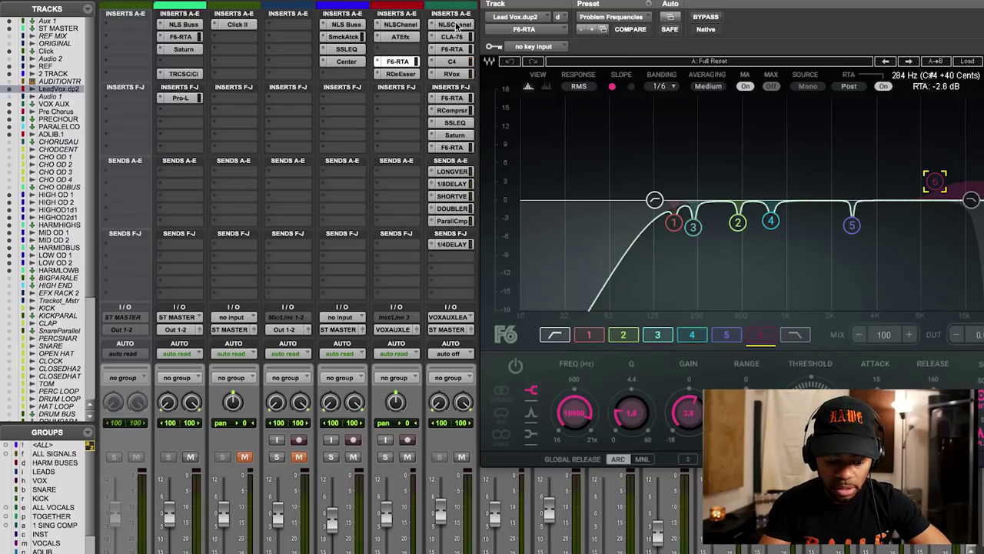
alt+super+click(456, 25)
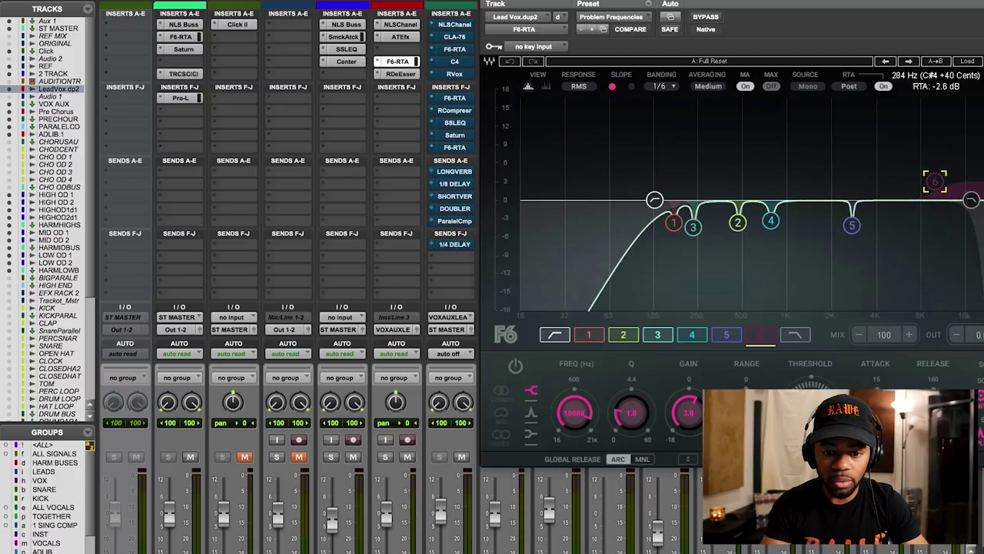
drag(567, 2, 523, 7)
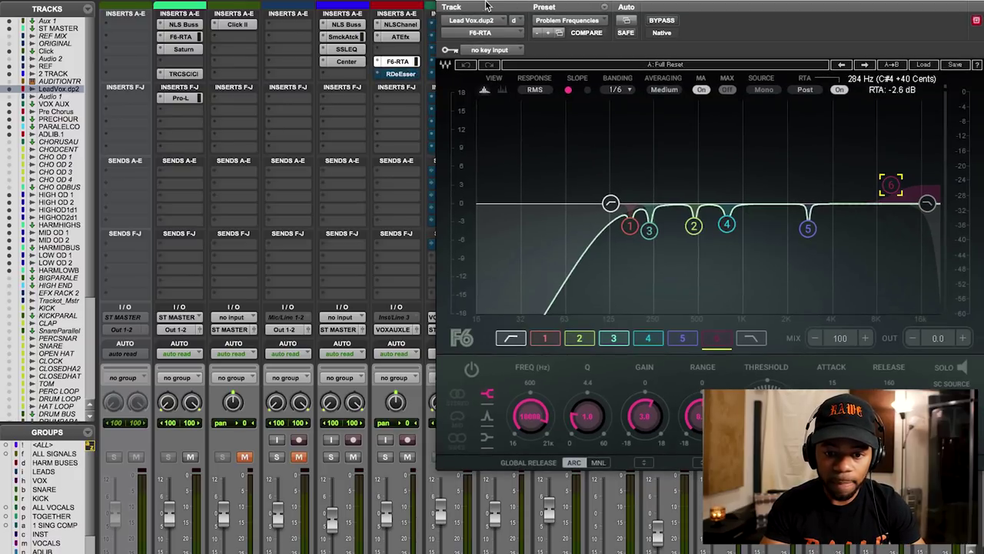
drag(561, 6, 322, 1)
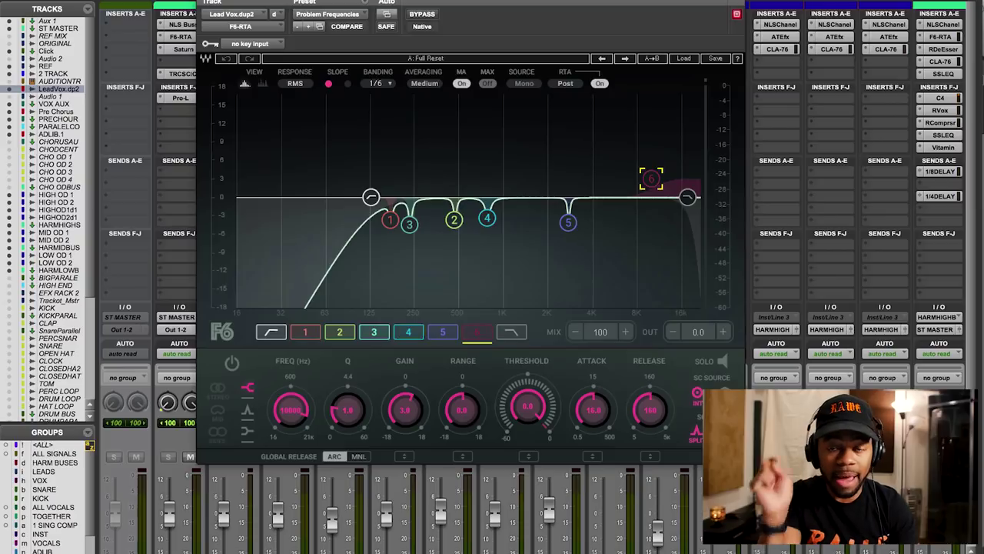
drag(322, 1, 490, 1)
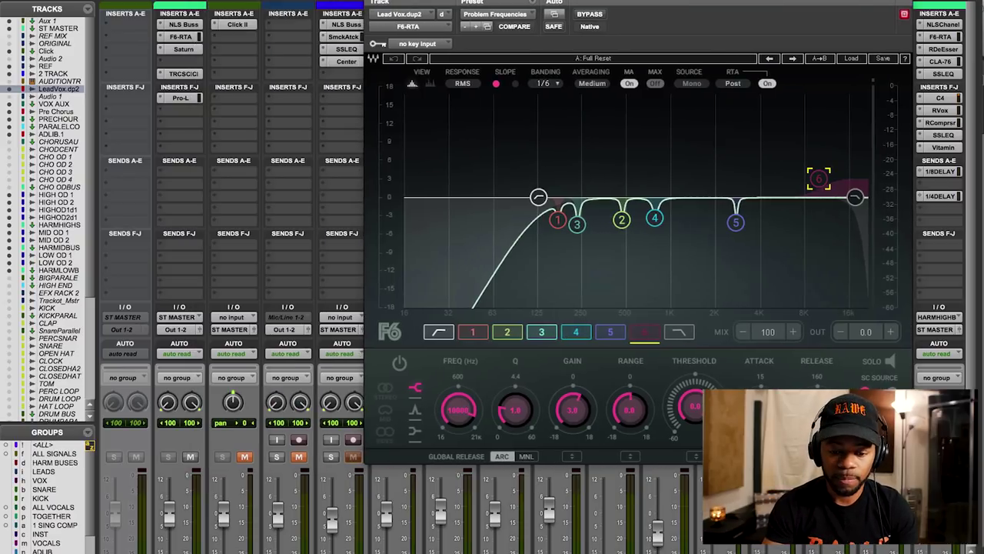
Play the lead vocal and compare its sound with the F6-RTA equalizer bypassed and active
key(super+equal)
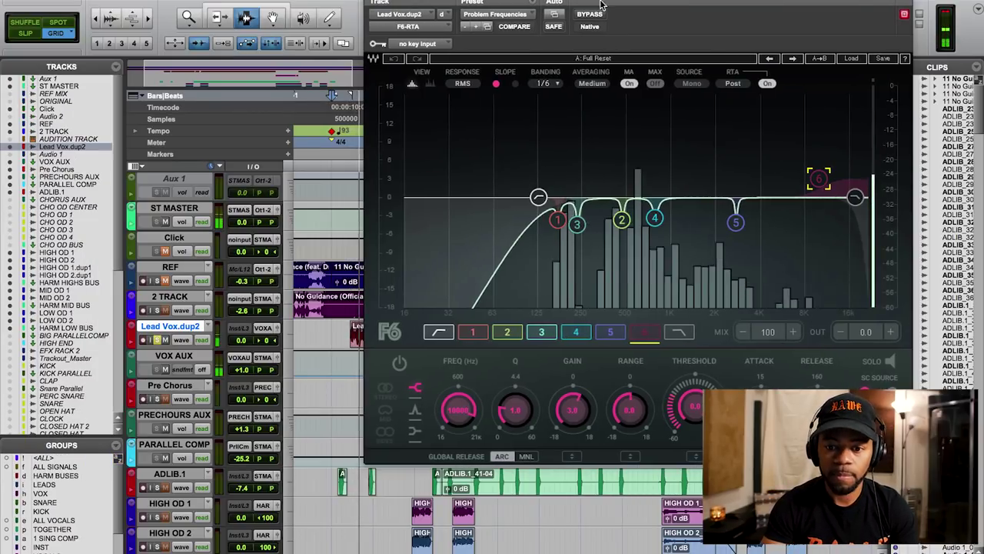
drag(590, 19, 542, 18)
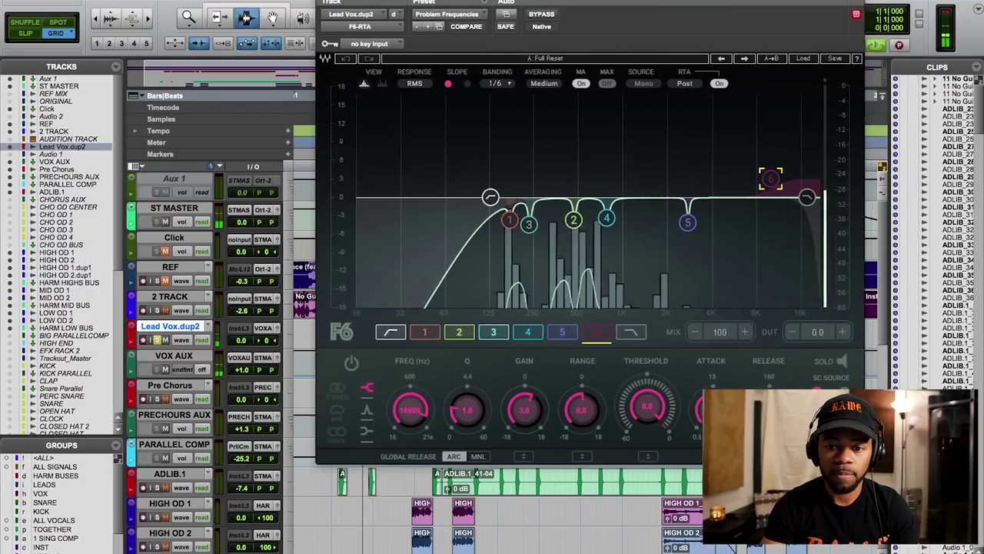
click(541, 17)
click(541, 16)
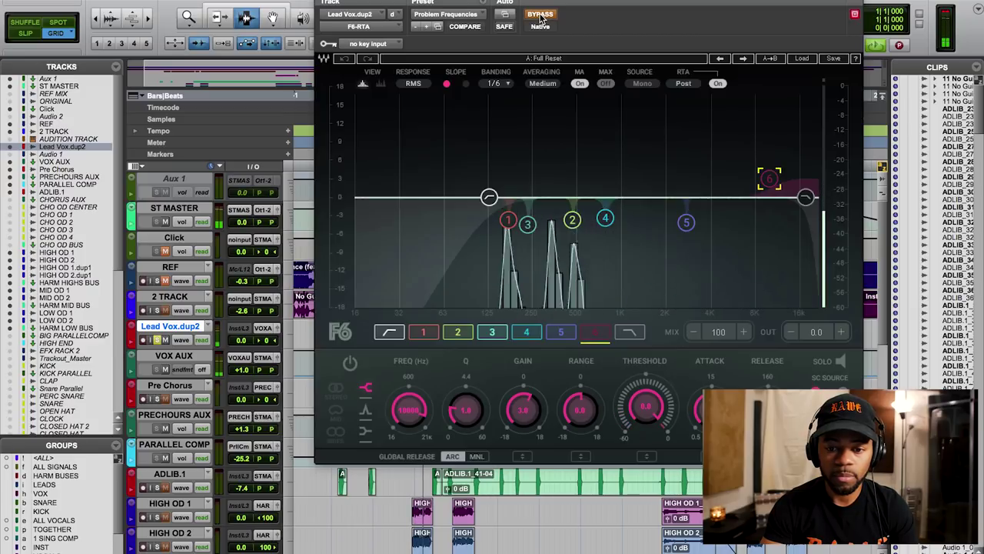
click(540, 17)
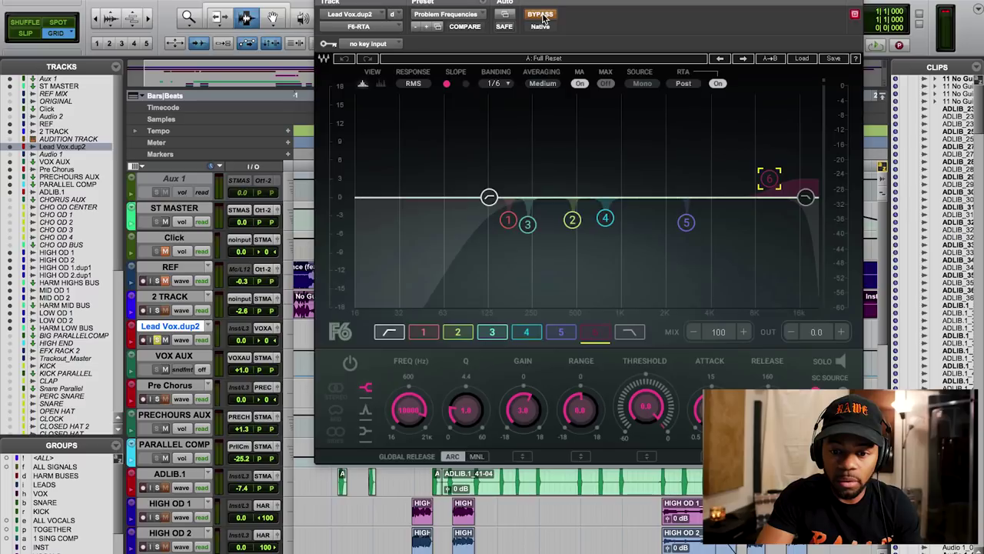
Boost band 1 of the lead vocal's F6-RTA to 17.8 dB gain and sweep its frequency, settling at 172 Hz
drag(541, 1, 661, 2)
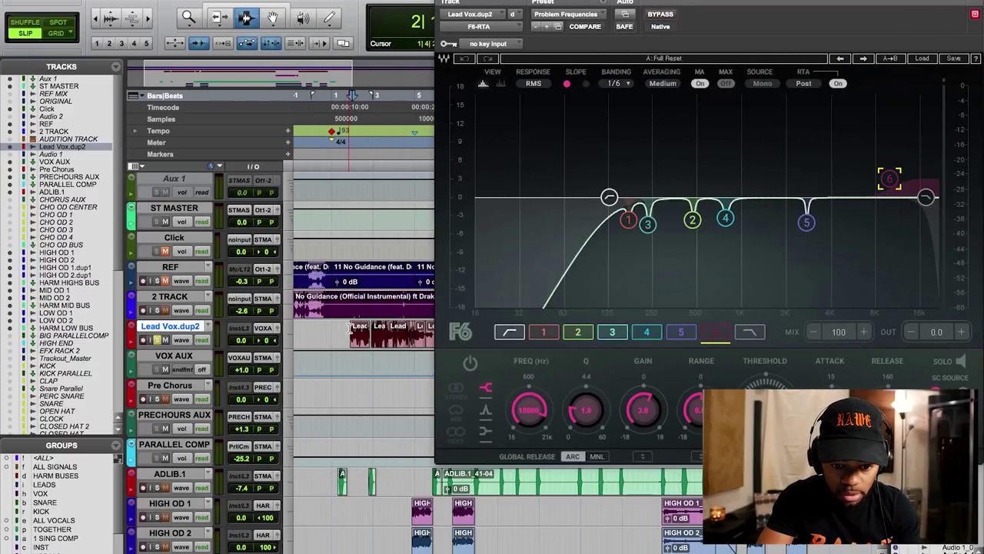
drag(577, 3, 418, 3)
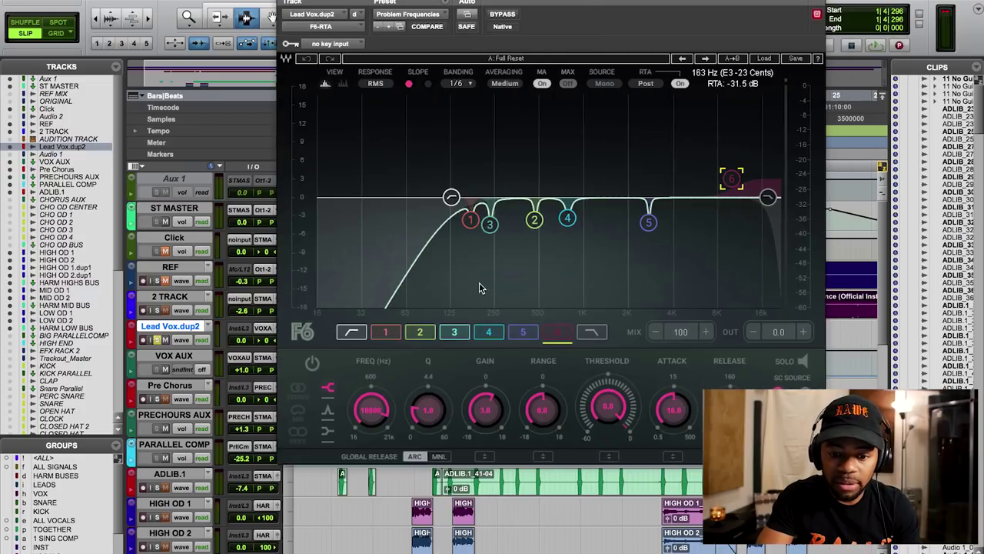
click(471, 220)
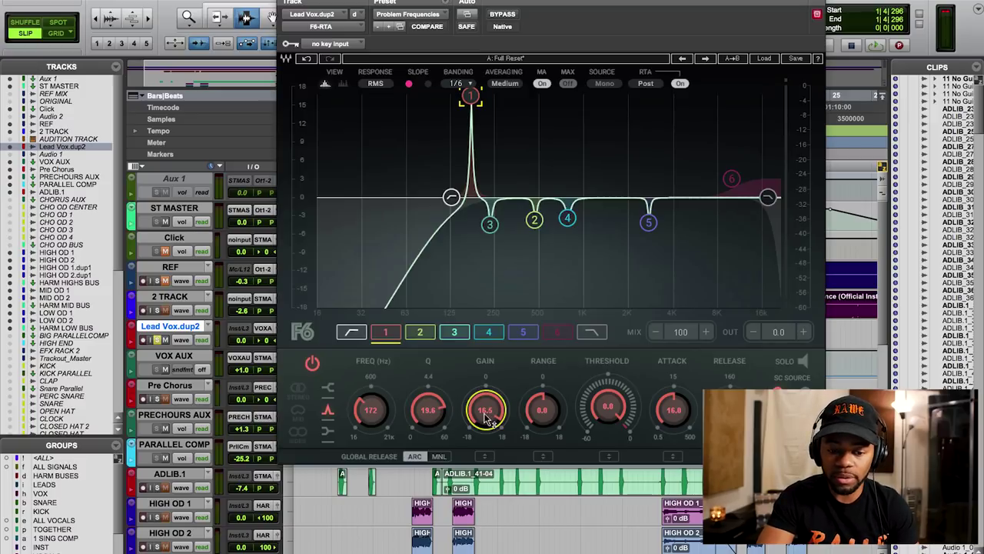
drag(486, 415, 485, 408)
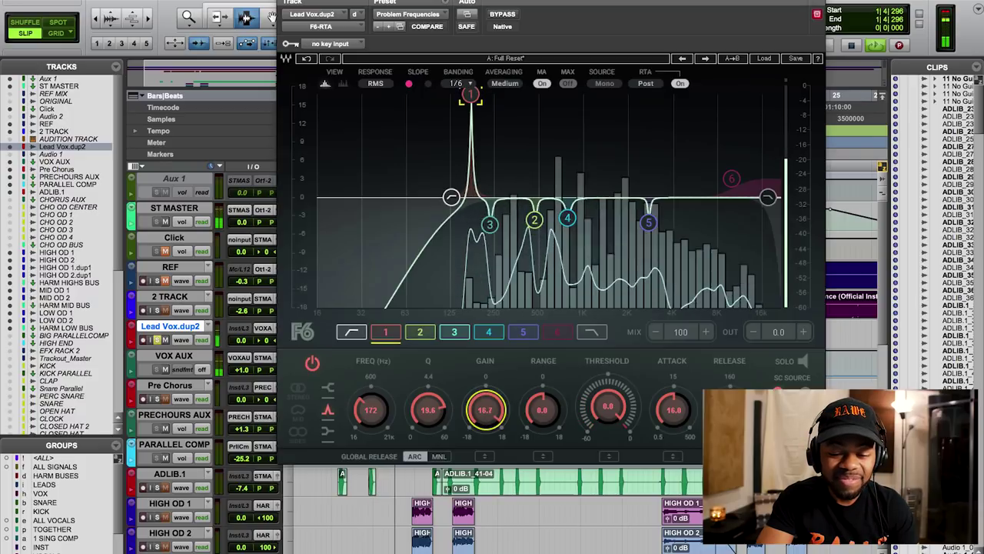
drag(485, 408, 486, 409)
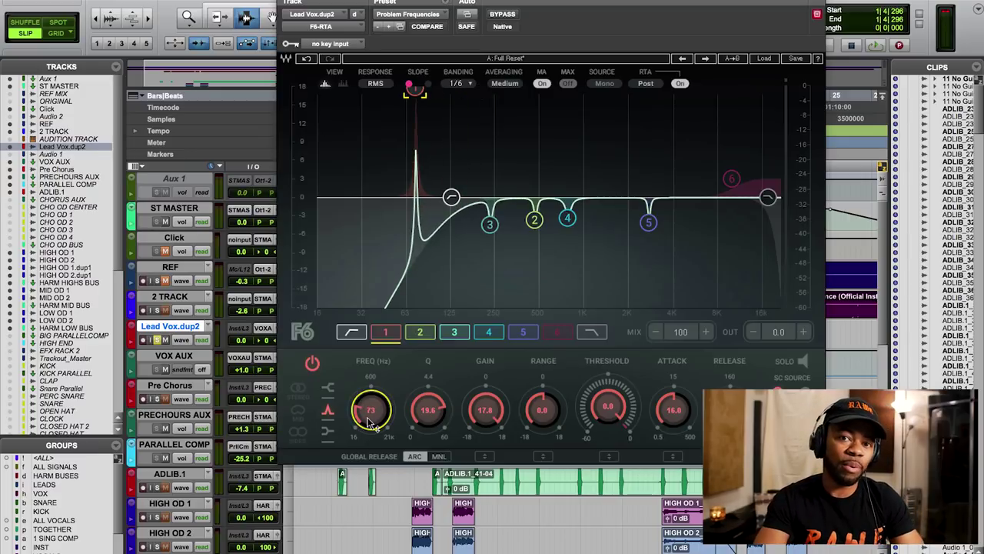
drag(371, 416, 371, 389)
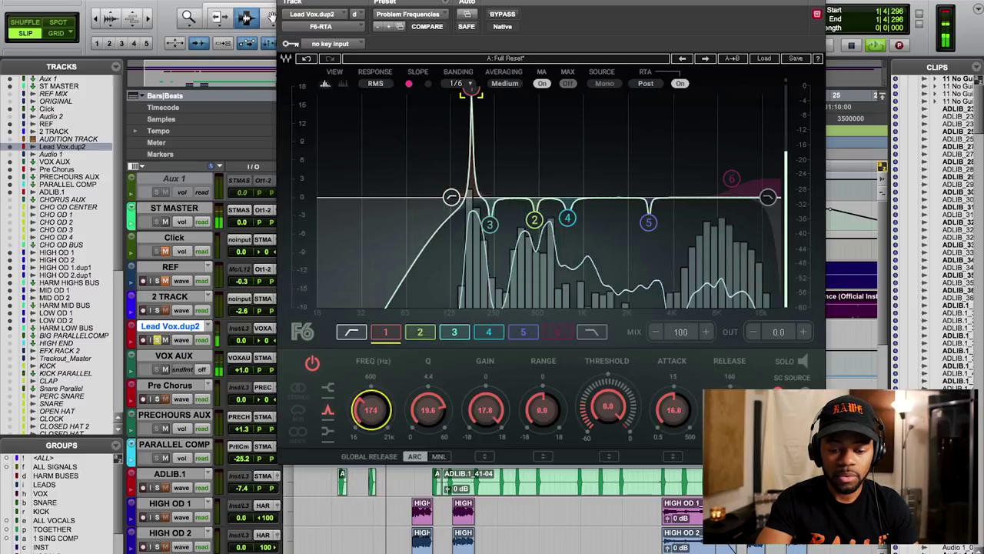
drag(473, 90, 471, 90)
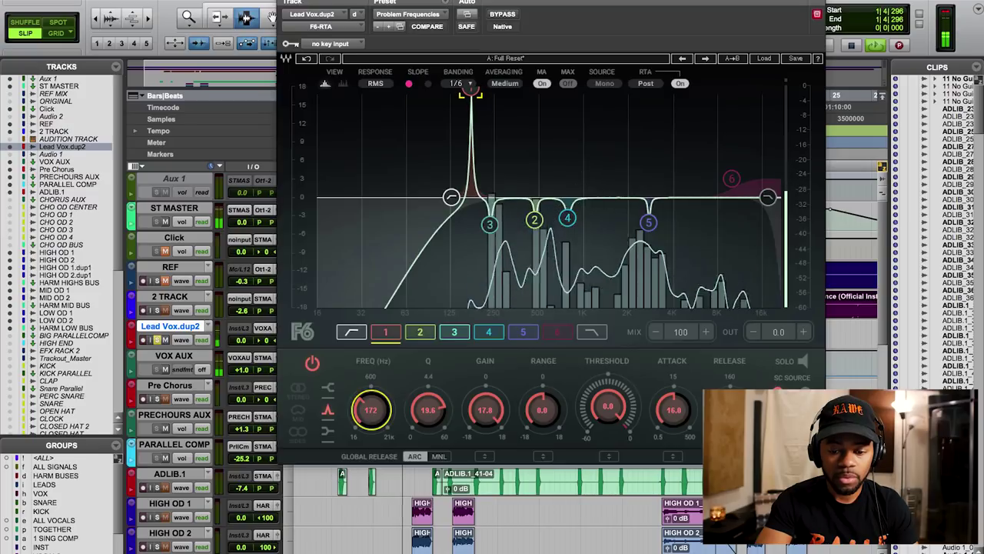
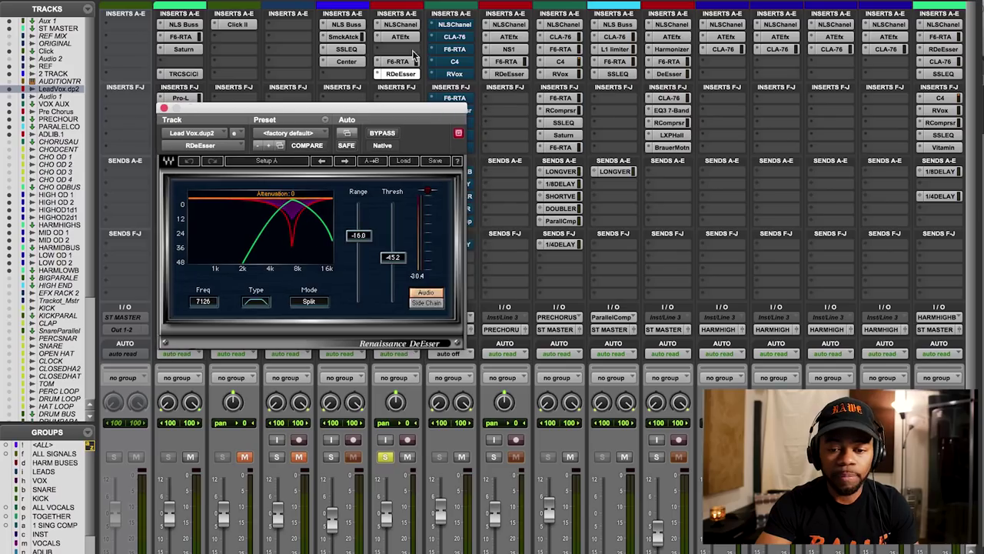
Reactivate the NLS Channel and CLA-76 inserts on VOX AUX and set the CLA-76 revision to Bluey
click(455, 24)
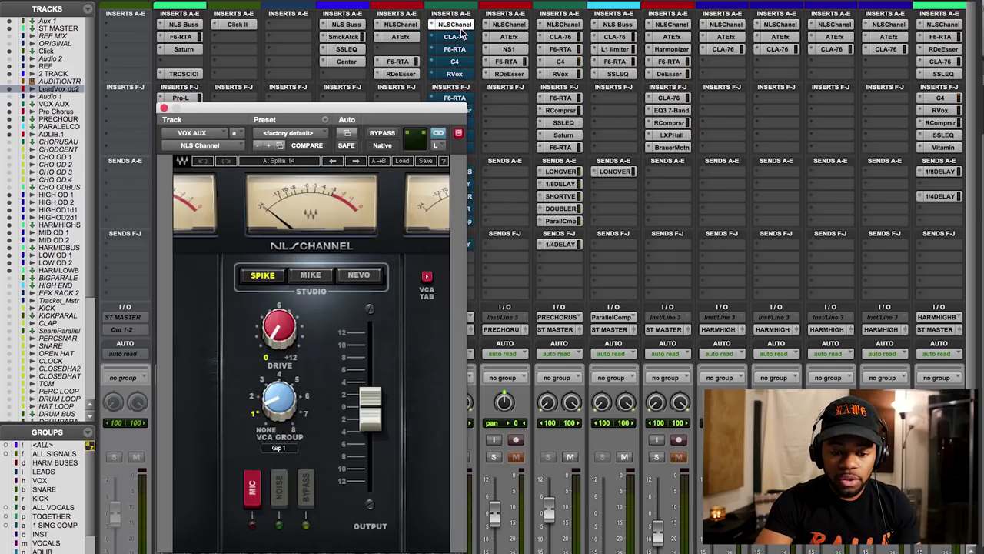
click(455, 36)
drag(407, 108, 427, 105)
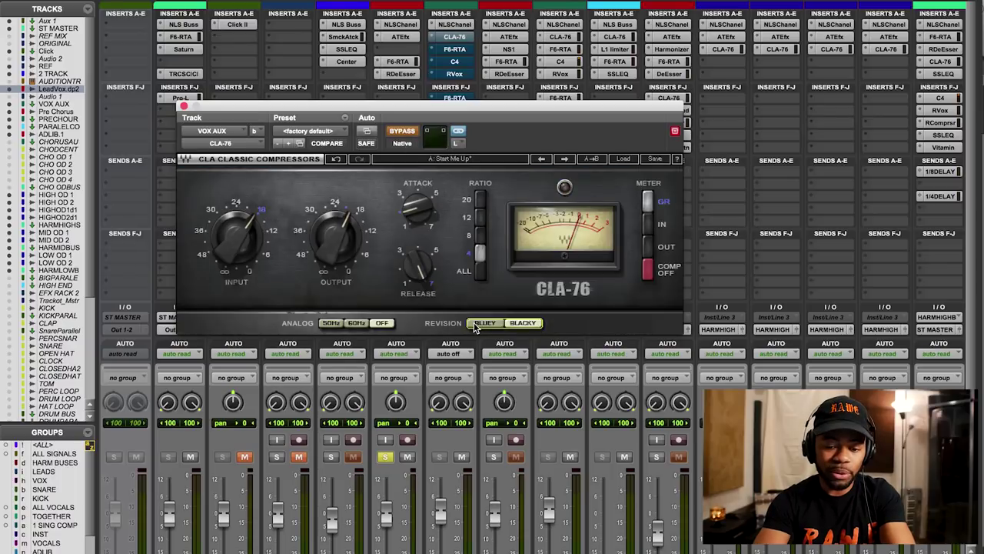
click(475, 324)
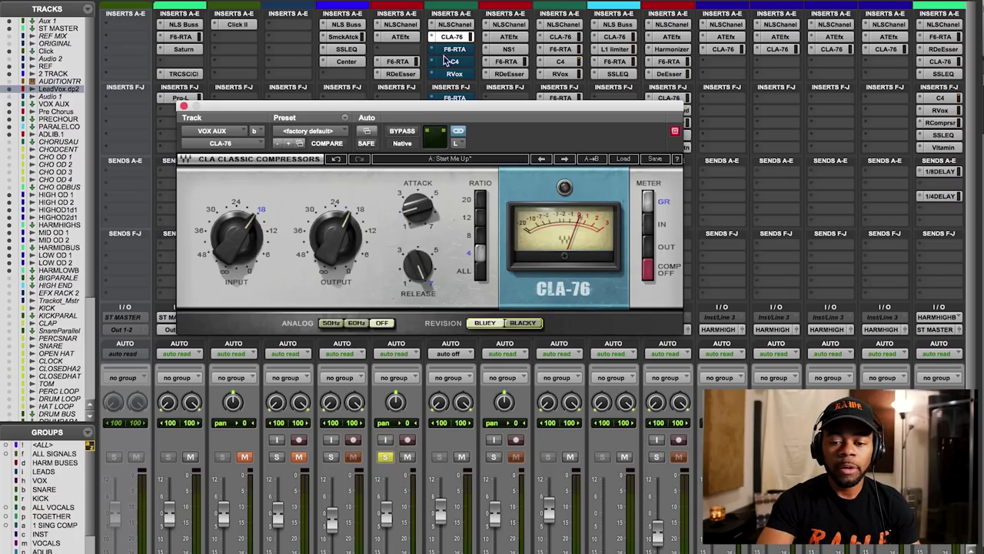
Take the first F6-RTA equalizer on VOX AUX out of bypass and inspect its high-pass filter and band 3
click(446, 50)
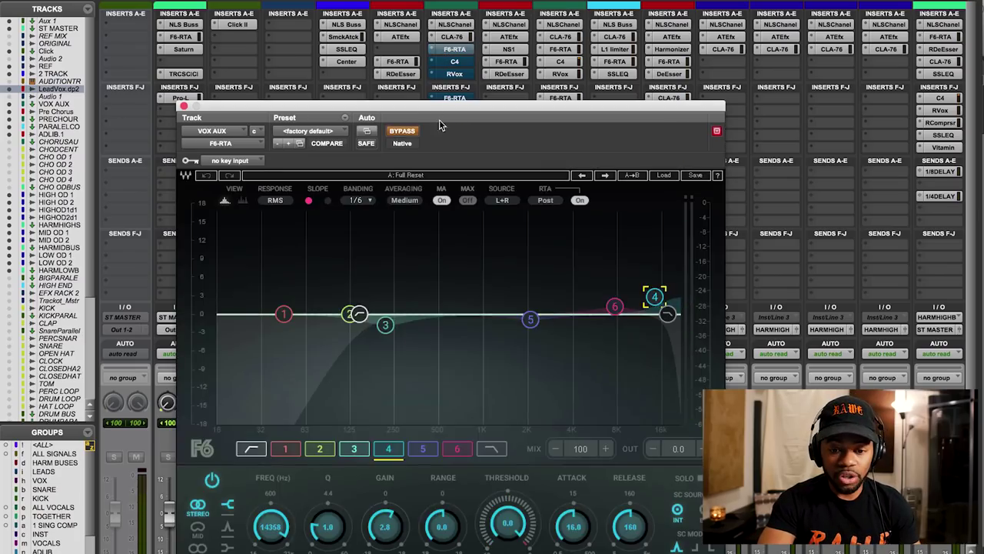
click(403, 131)
drag(425, 112, 427, 84)
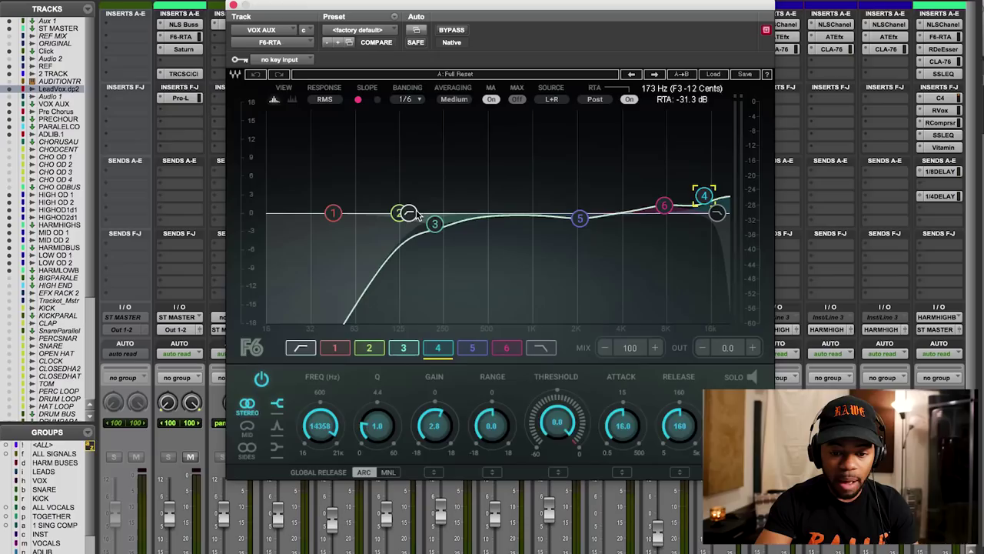
click(409, 213)
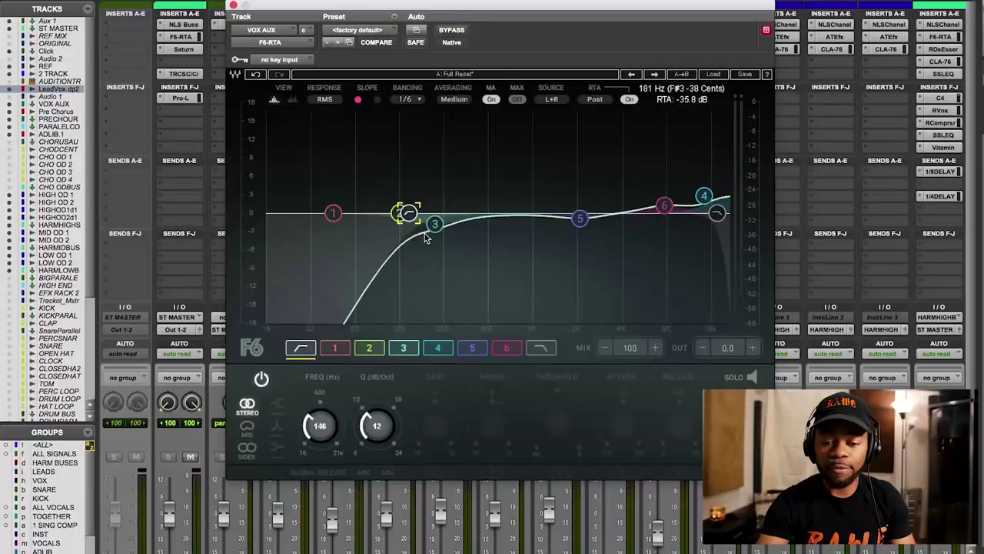
click(433, 224)
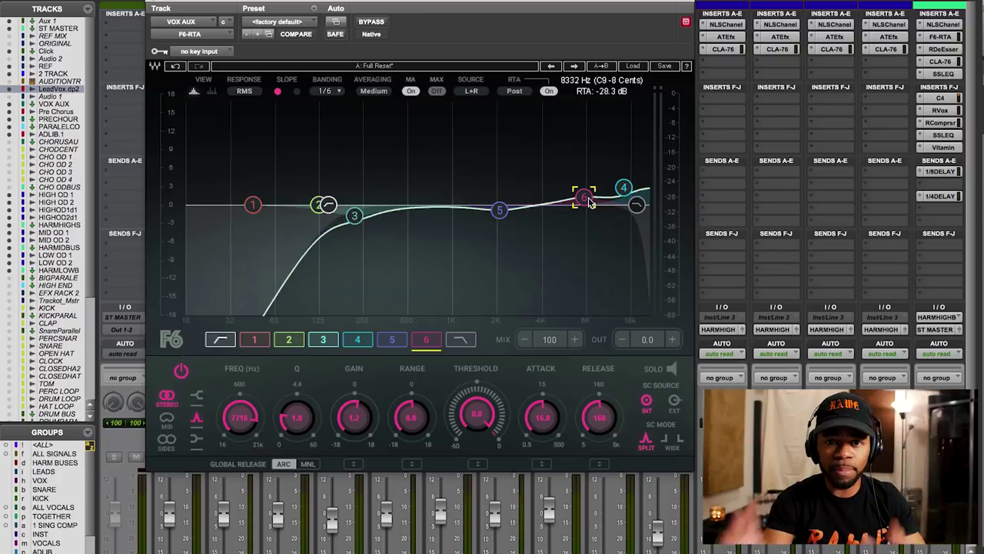
Compare the vocal with the VOX AUX F6-RTA equalizer bypassed and active during playback, leaving it active
drag(490, 3, 523, 21)
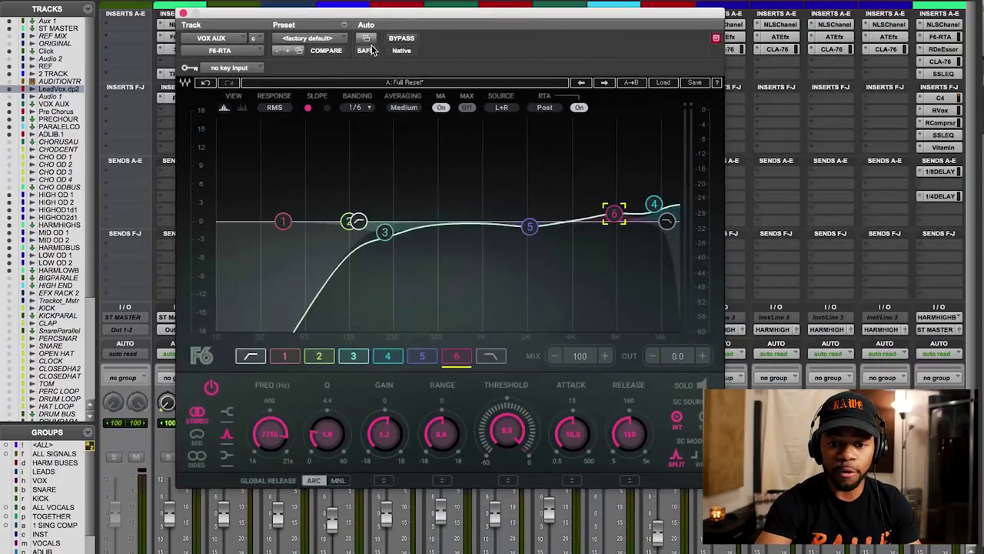
click(410, 40)
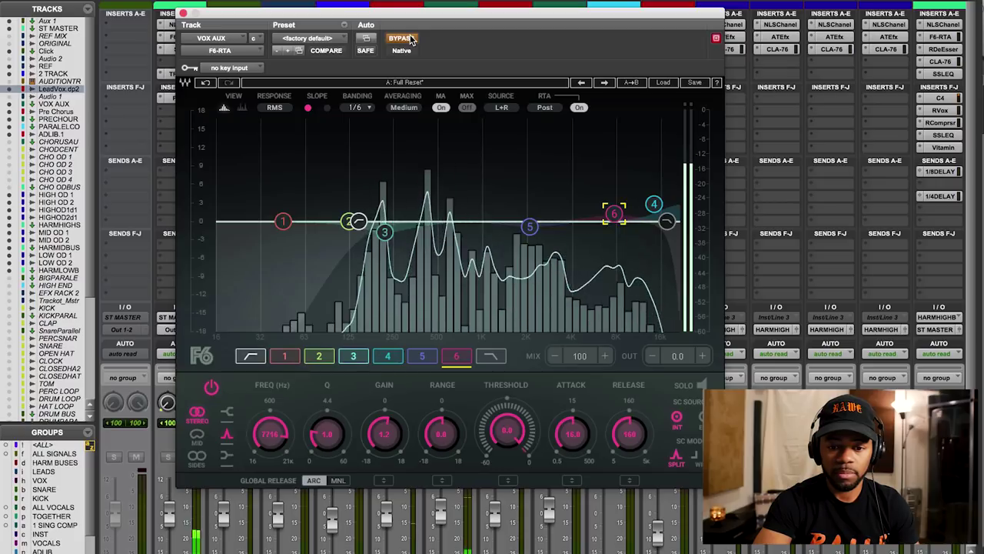
click(411, 39)
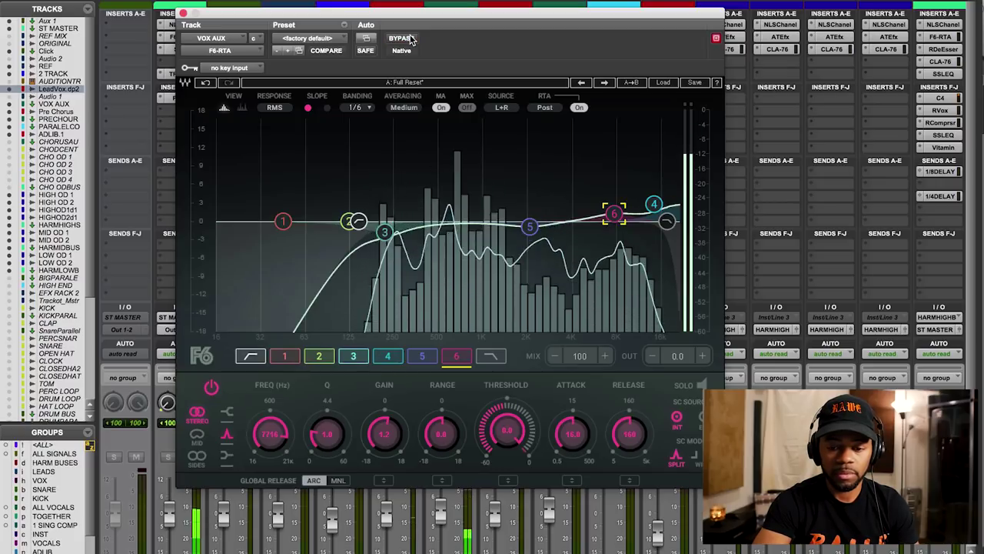
click(411, 39)
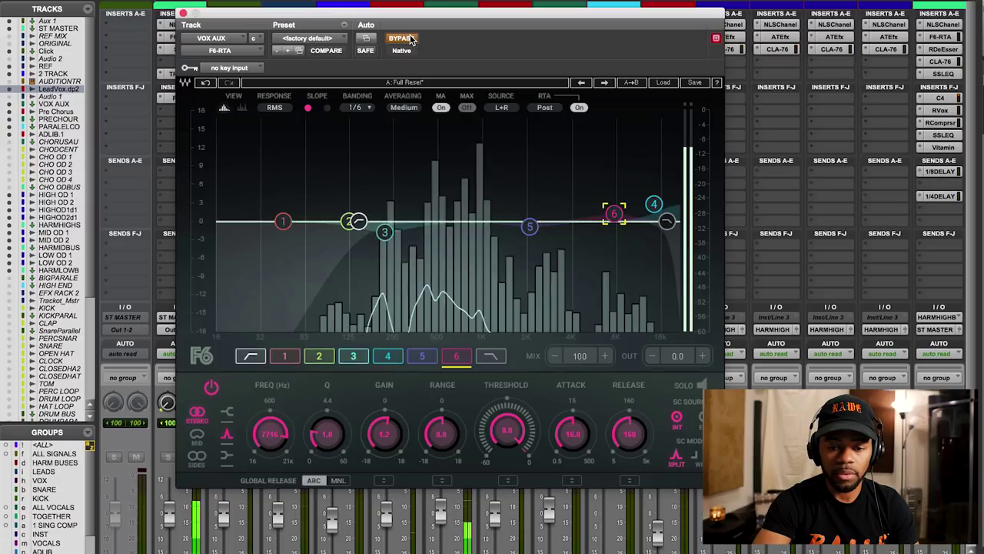
click(411, 39)
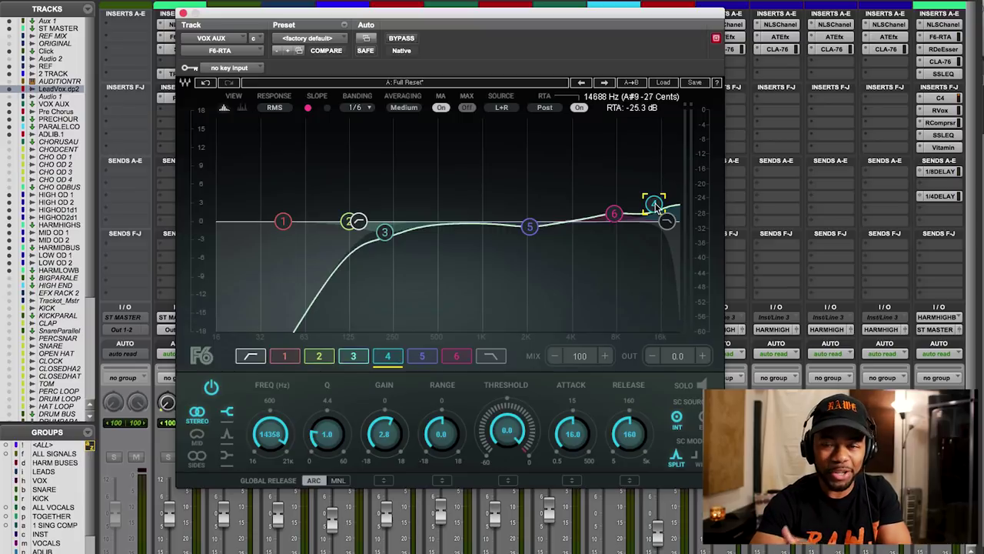
Inspect band 6 of the first VOX AUX F6-RTA, and open the reactivated C4 multiband processor with its window clear of the inserts
click(616, 214)
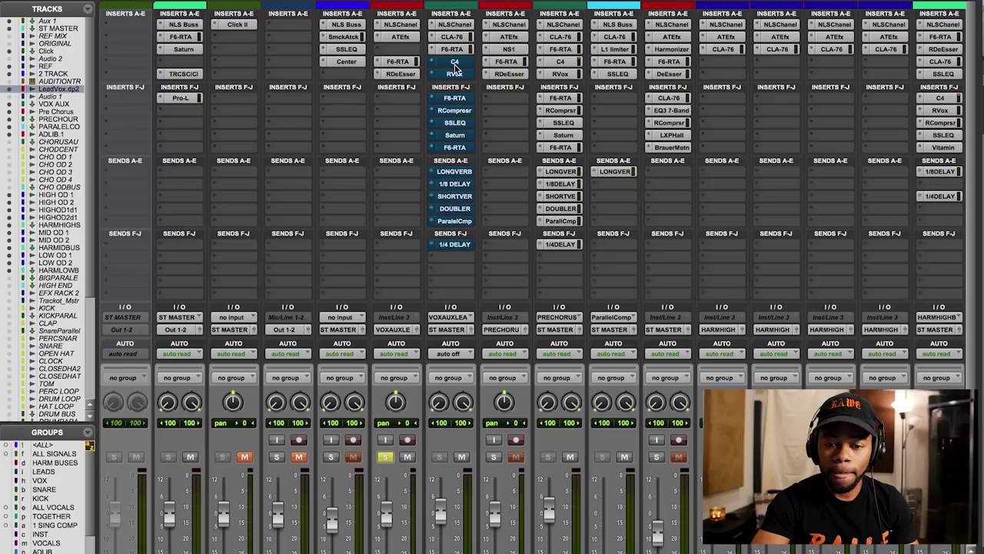
click(439, 37)
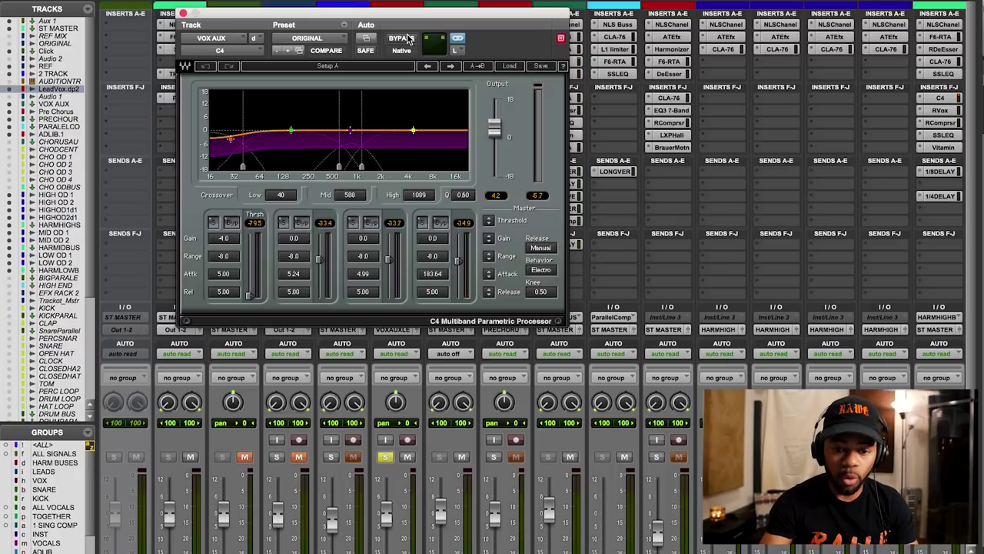
drag(421, 25, 534, 99)
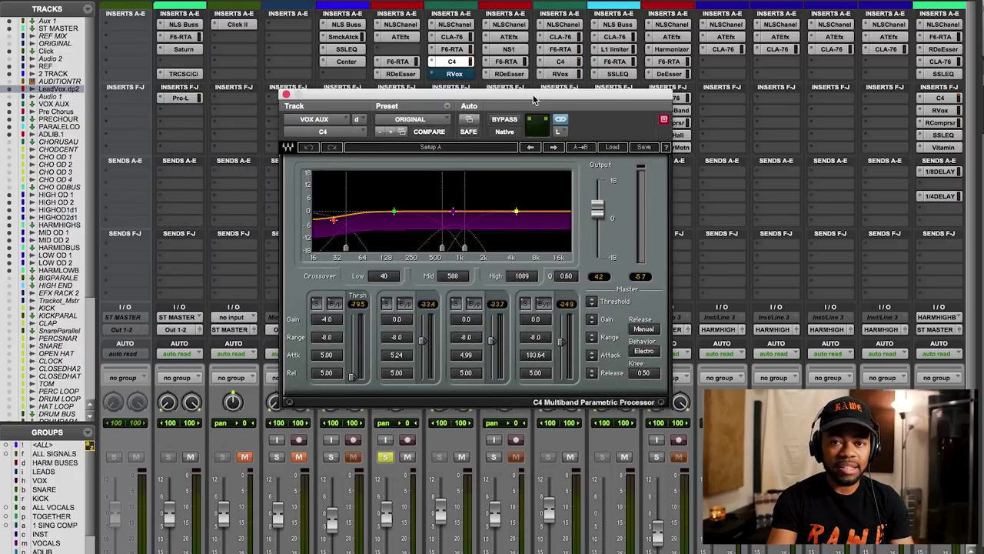
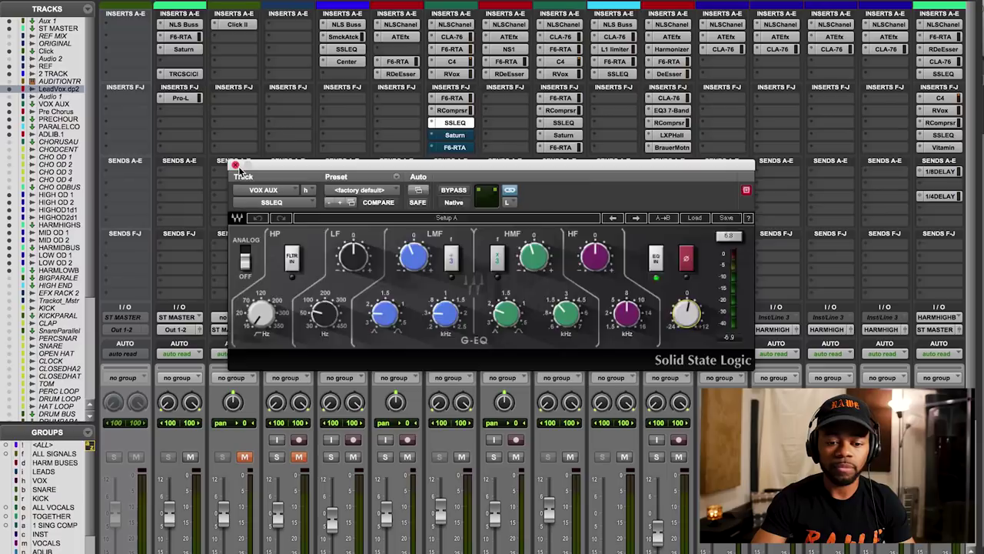
Close the SSLEQ on VOX AUX and open the Saturn insert out of bypass with its Warm Tape saturation style in view
click(236, 166)
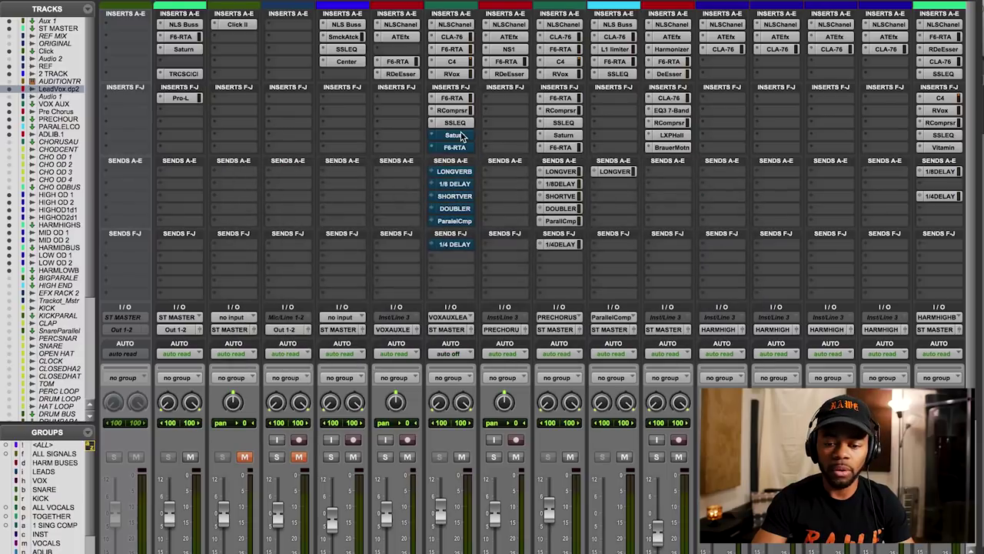
click(455, 135)
drag(452, 158, 446, 150)
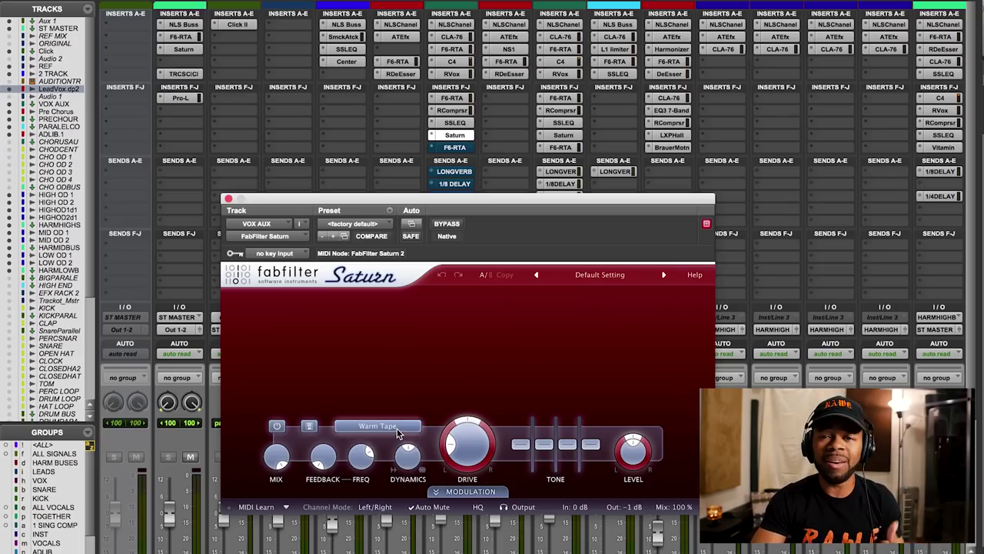
mouse_move(398, 433)
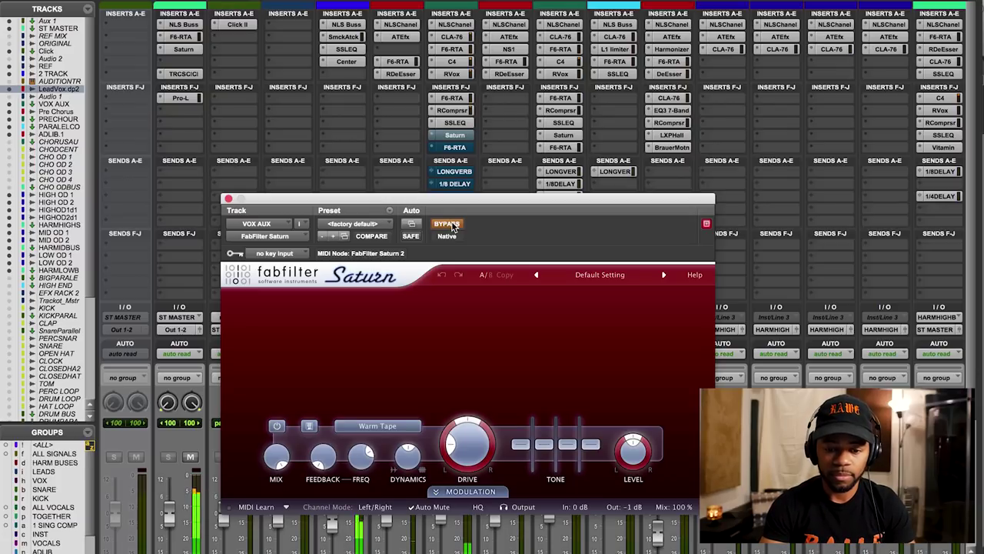
Compare the vocal with Saturn bypassed and active during playback, leaving it active, and dismiss the saturation style list with Warm Tape kept
click(452, 225)
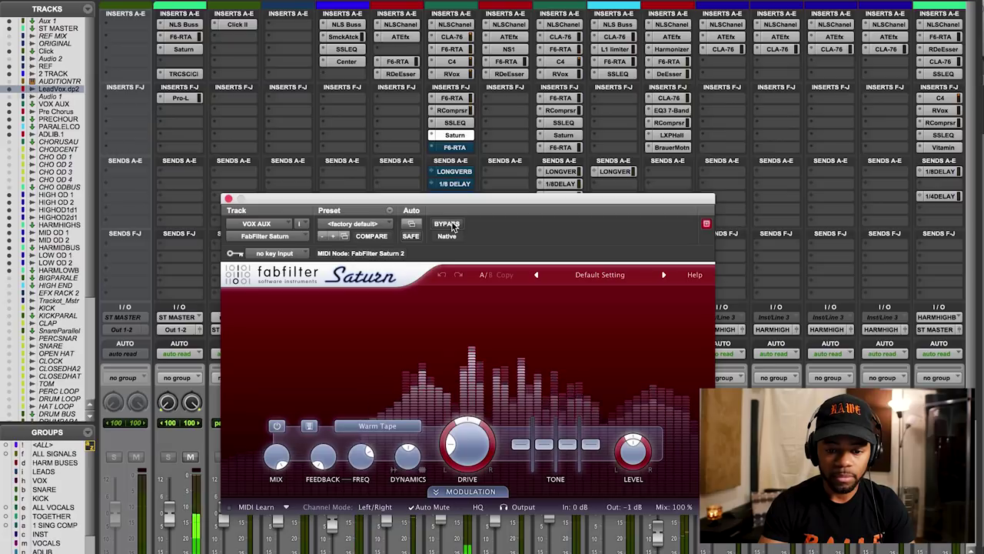
click(452, 225)
drag(448, 198, 634, 78)
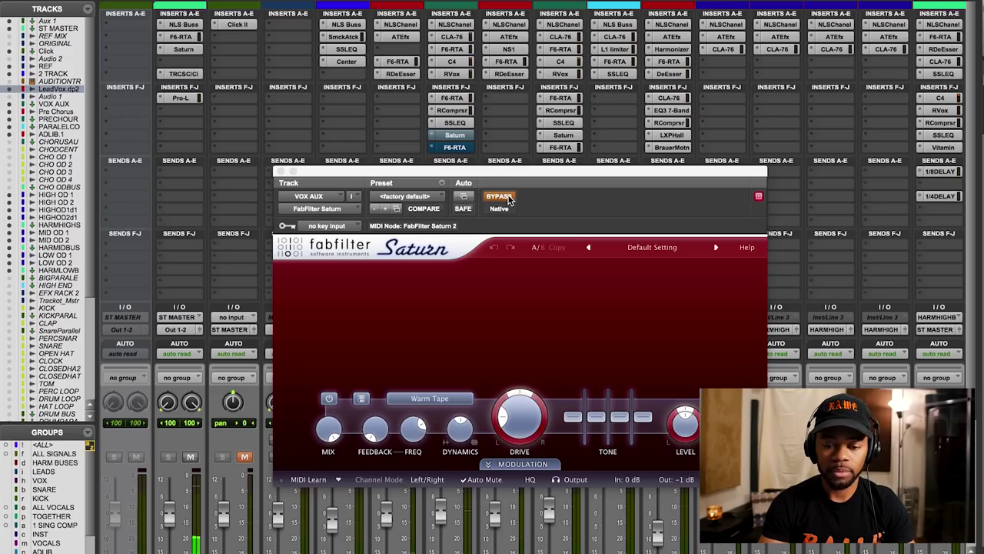
key(space)
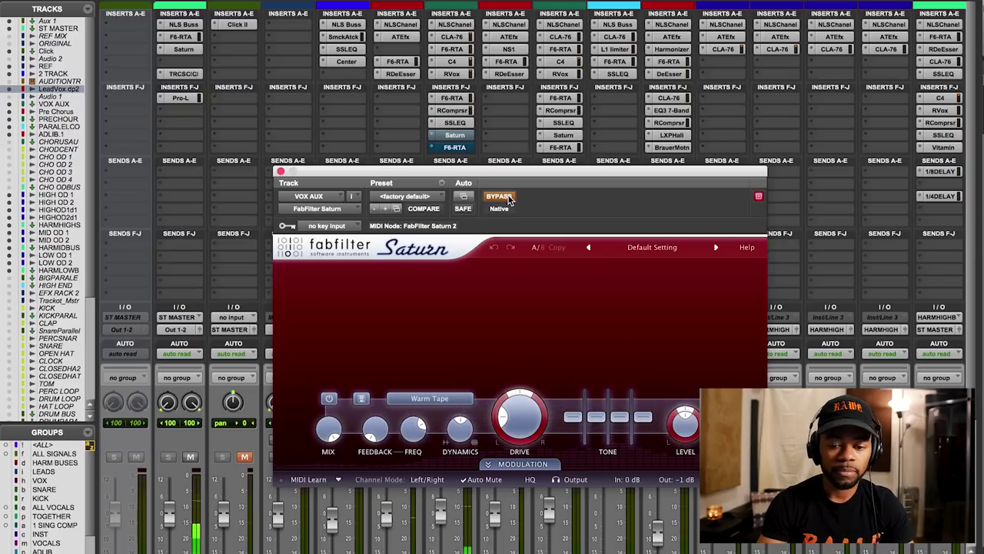
click(508, 198)
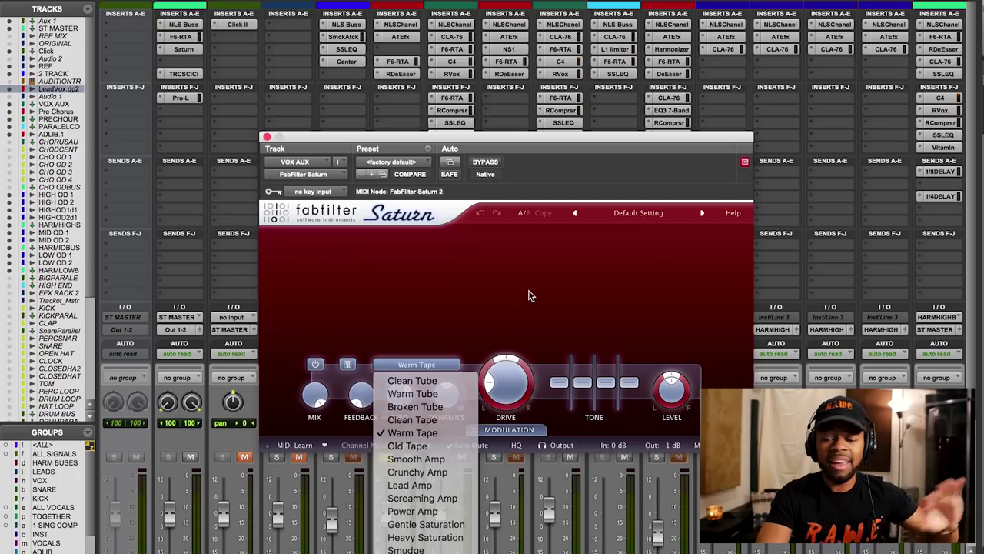
click(527, 292)
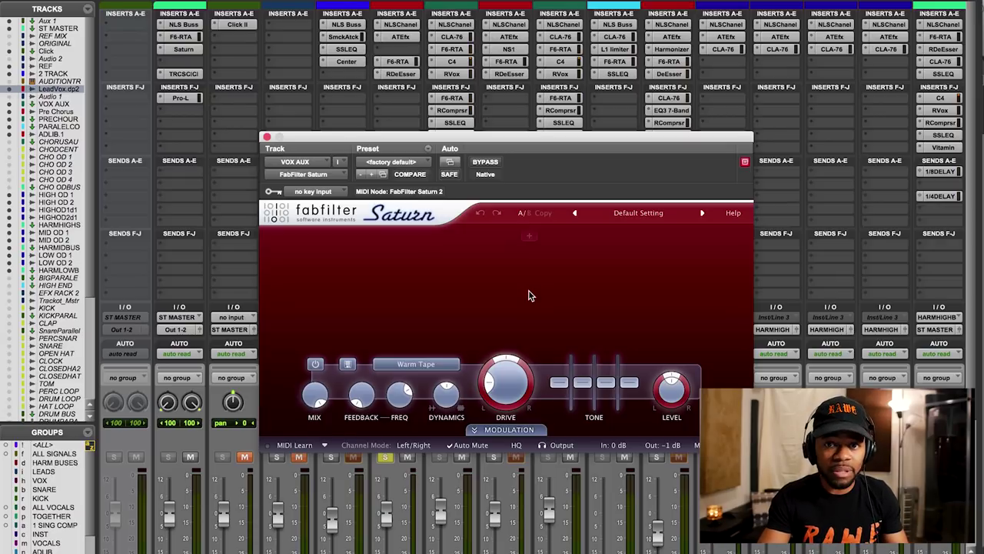
drag(511, 139, 496, 180)
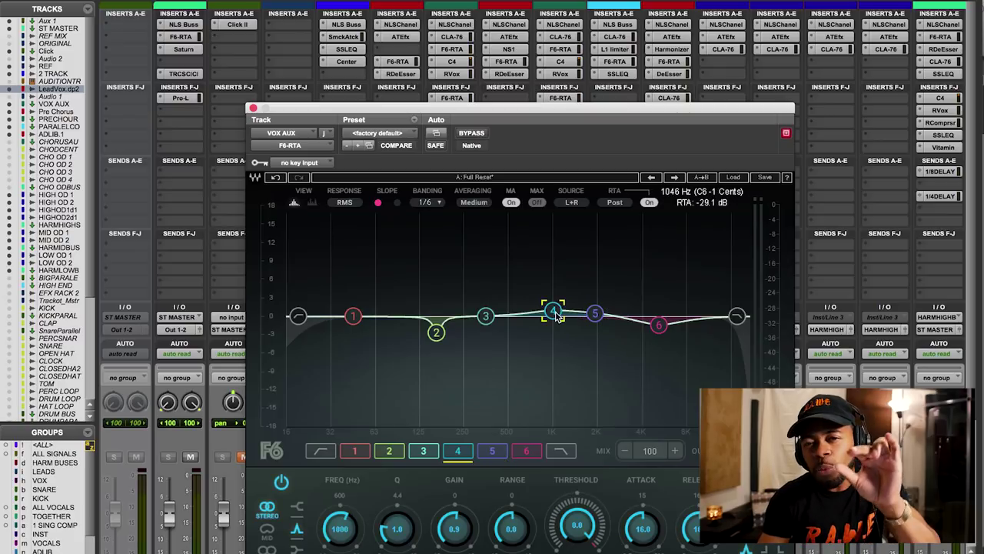
Inspect band 6 of the last F6-RTA equalizer on VOX AUX and move its window clear of the inserts
click(664, 332)
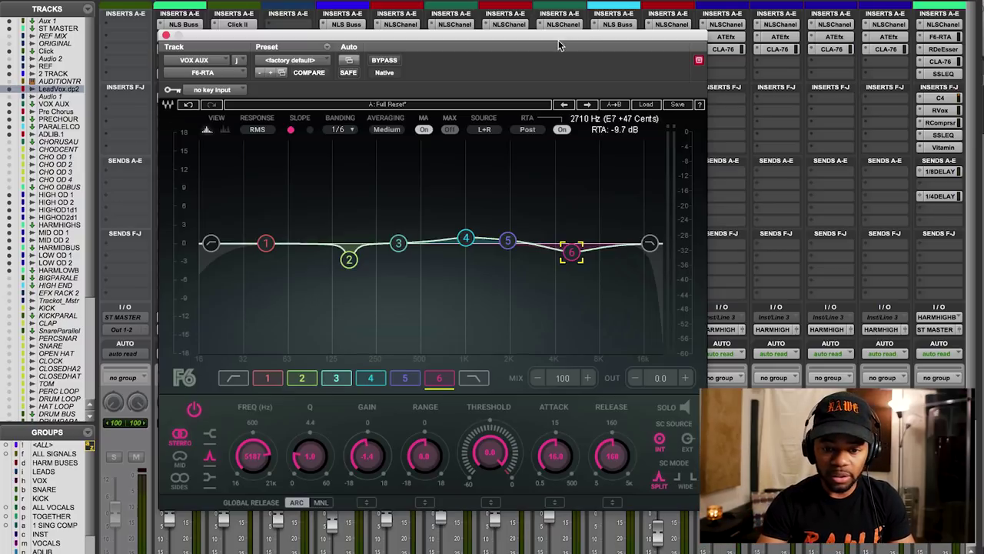
drag(528, 36, 570, 206)
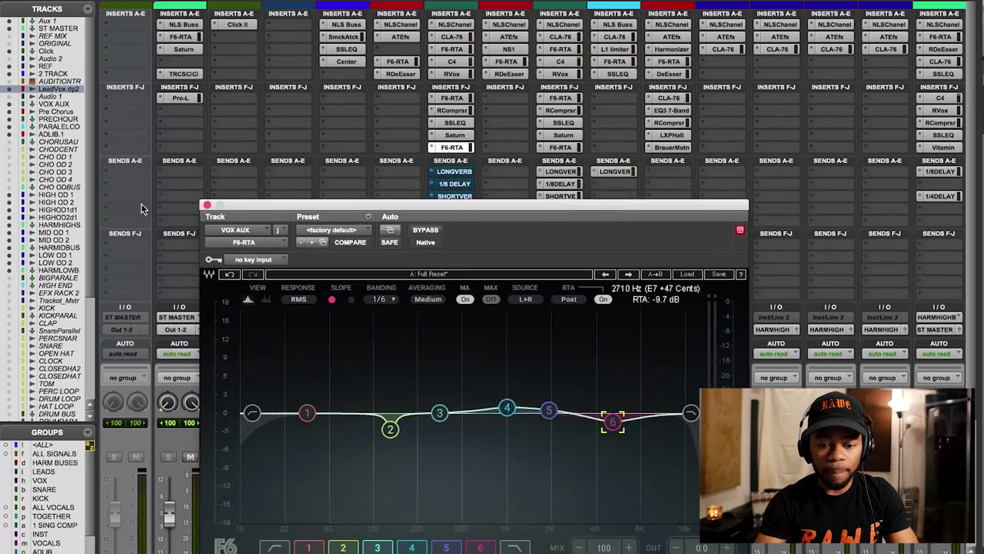